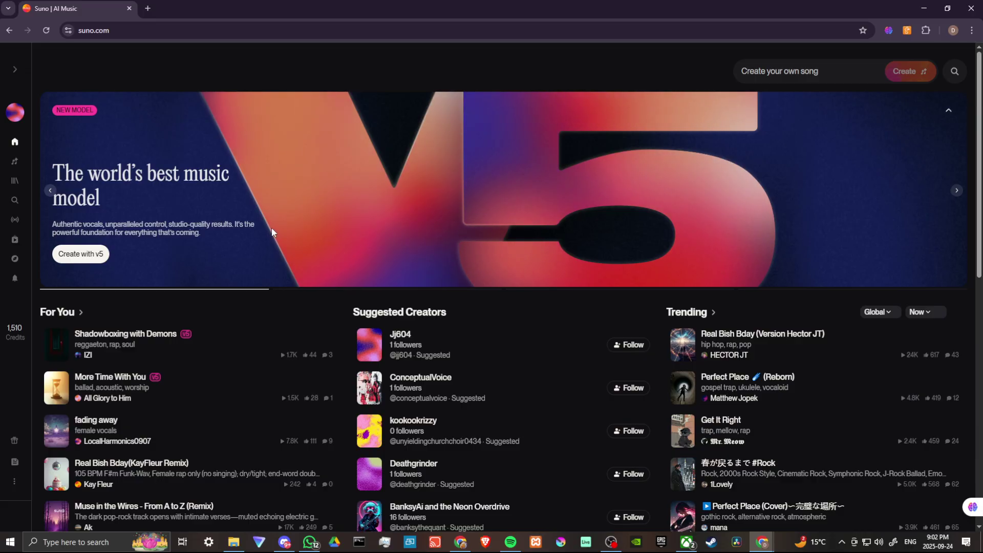
Go to Suno's Create page with the custom song form and workspace tracks.
click(14, 163)
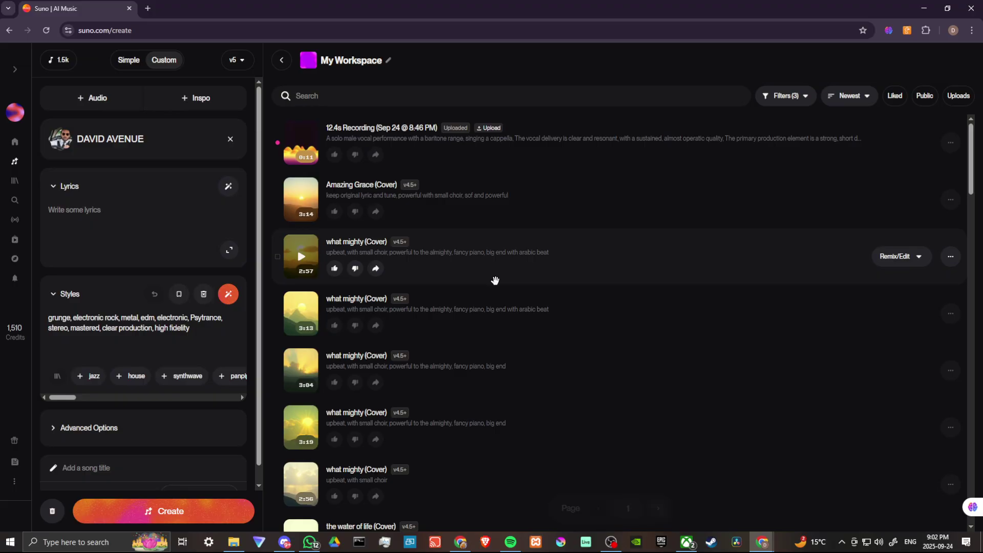
Enter the HOUS3OFTHIS workspace and bring up Remix/Edit for the top CONSEQUENCES song.
click(282, 60)
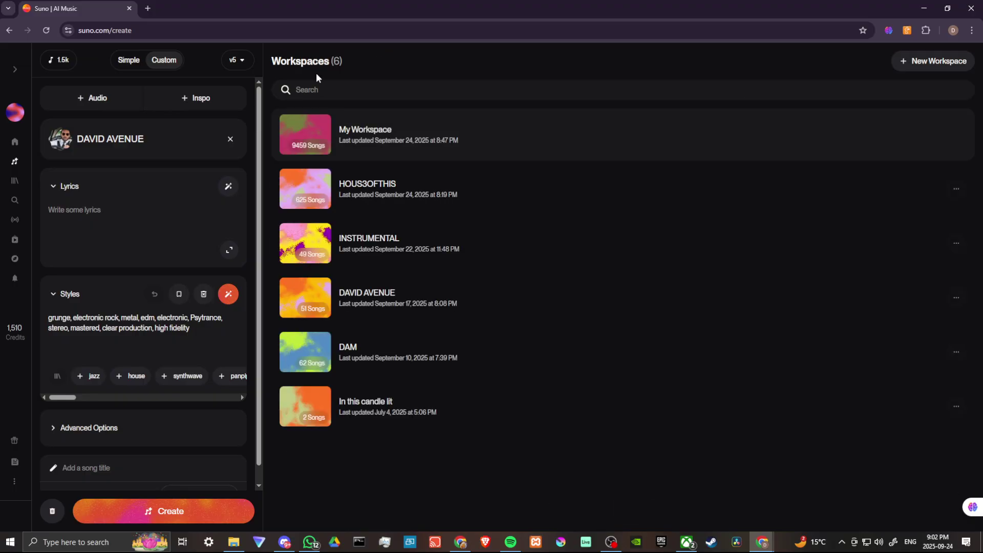
click(522, 192)
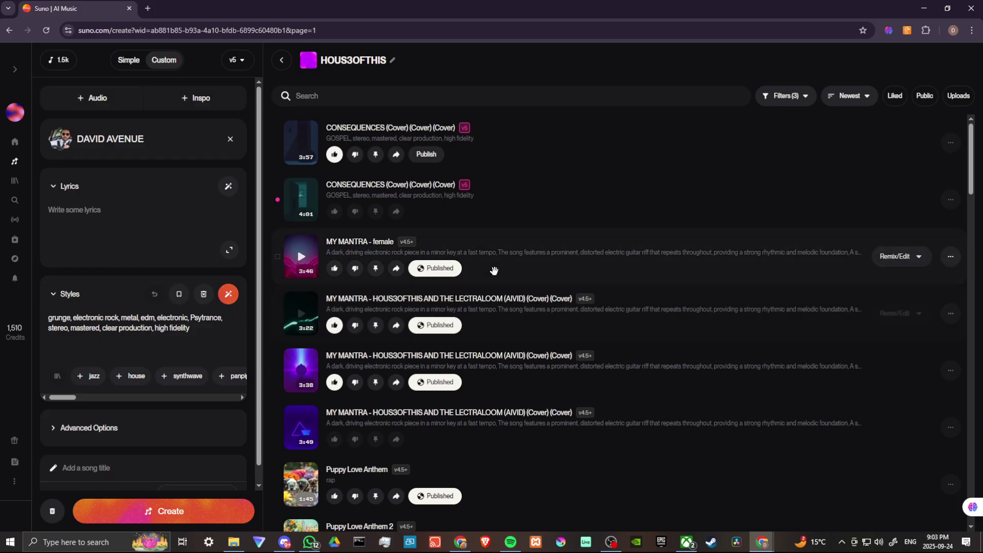
mouse_move(599, 142)
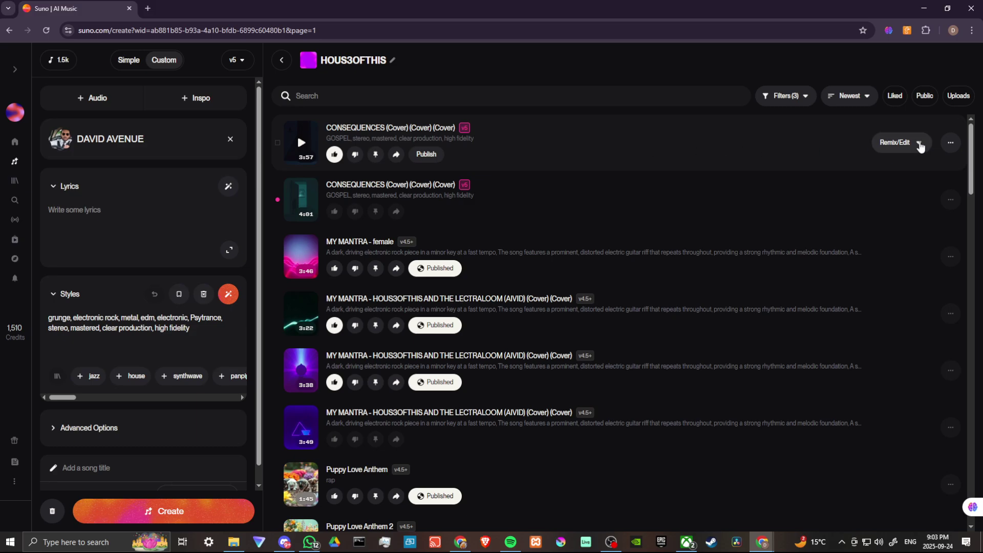
click(920, 143)
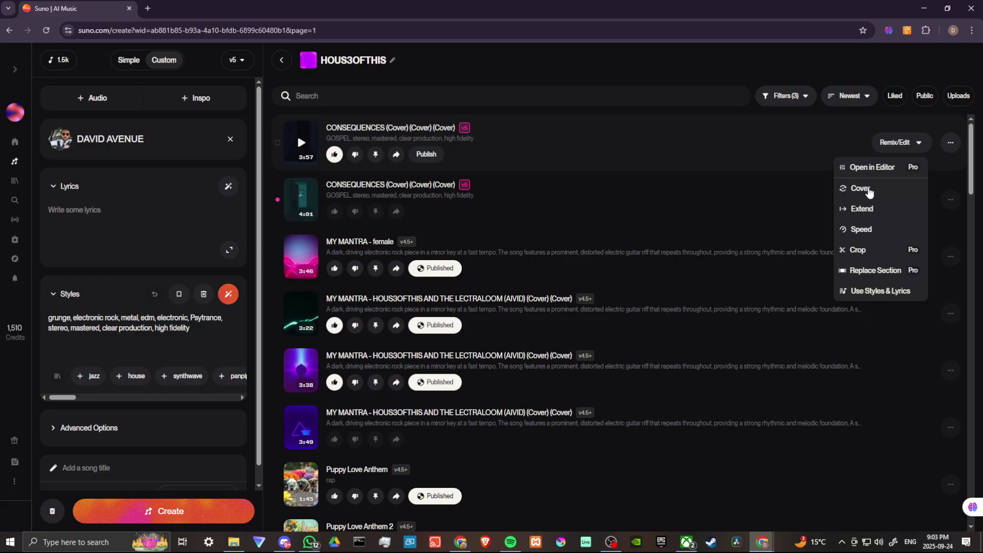
Load CONSEQUENCES as a cover, drop the DAVID AVENUE persona, and expand Advanced Options.
click(862, 189)
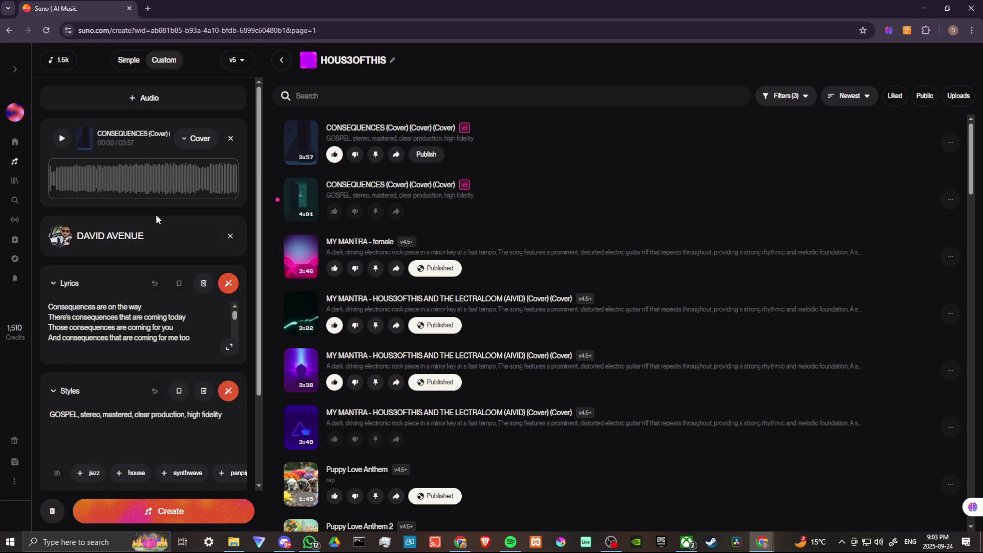
click(230, 238)
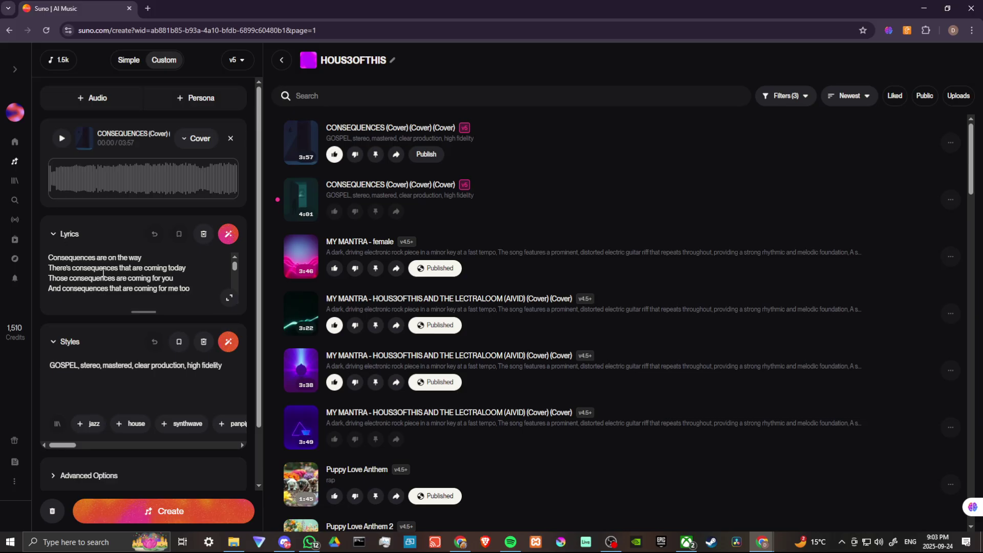
scroll(105, 272, up, 5)
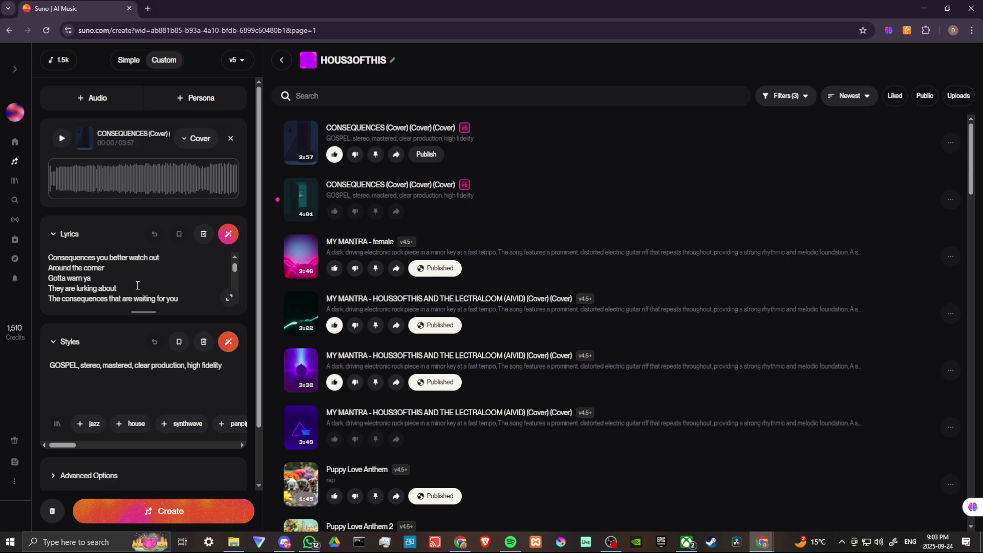
scroll(118, 282, down, 3)
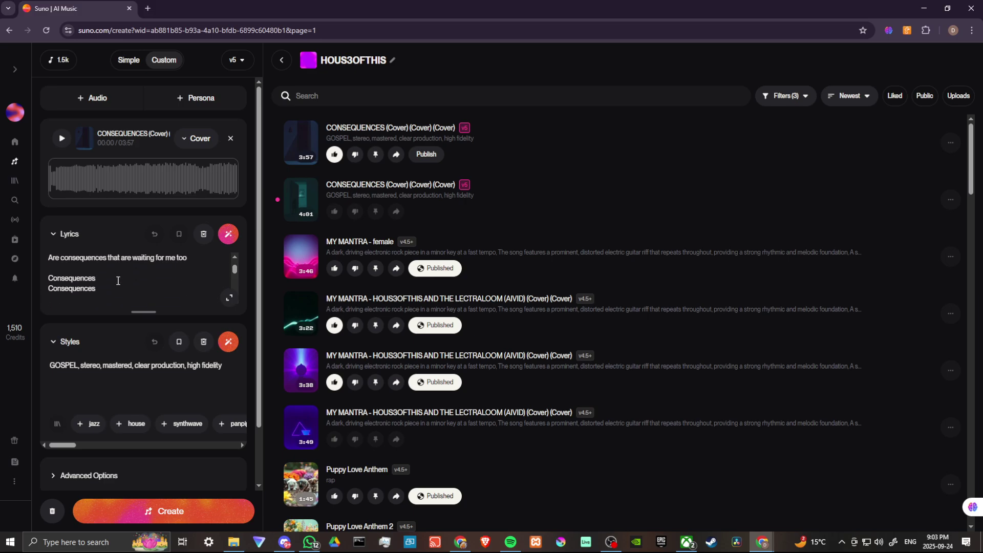
scroll(117, 281, up, 1)
scroll(118, 282, up, 5)
scroll(118, 281, up, 5)
scroll(117, 282, up, 5)
scroll(170, 380, down, 1)
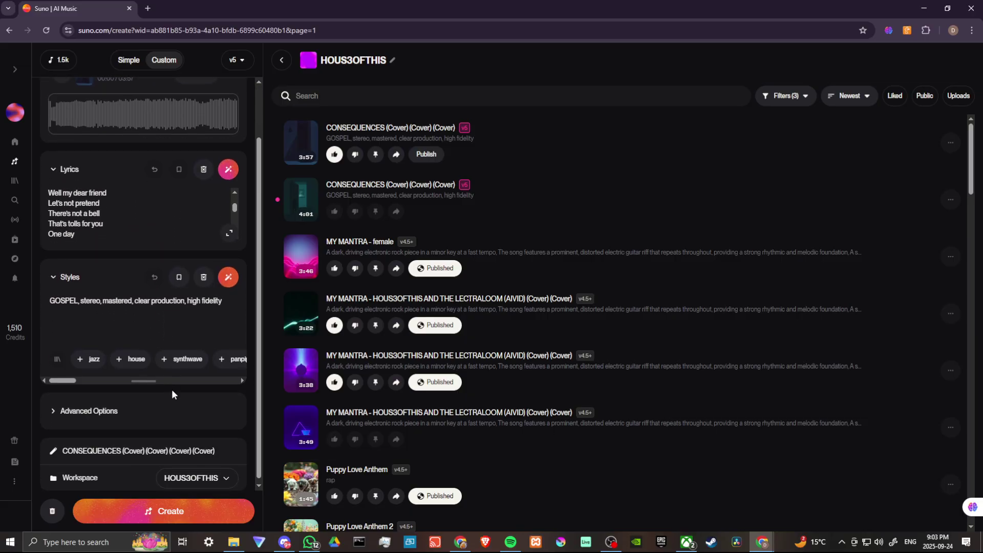
scroll(172, 391, up, 1)
scroll(154, 412, down, 1)
click(149, 415)
scroll(226, 353, down, 2)
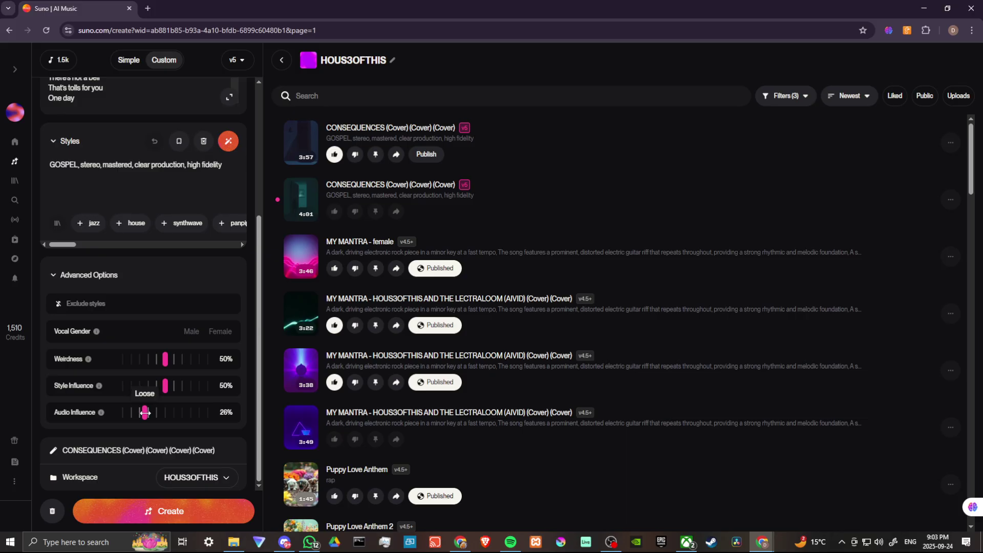
Set Audio Influence to 100%, leaving weirdness and style influence at 50%.
drag(144, 412, 257, 428)
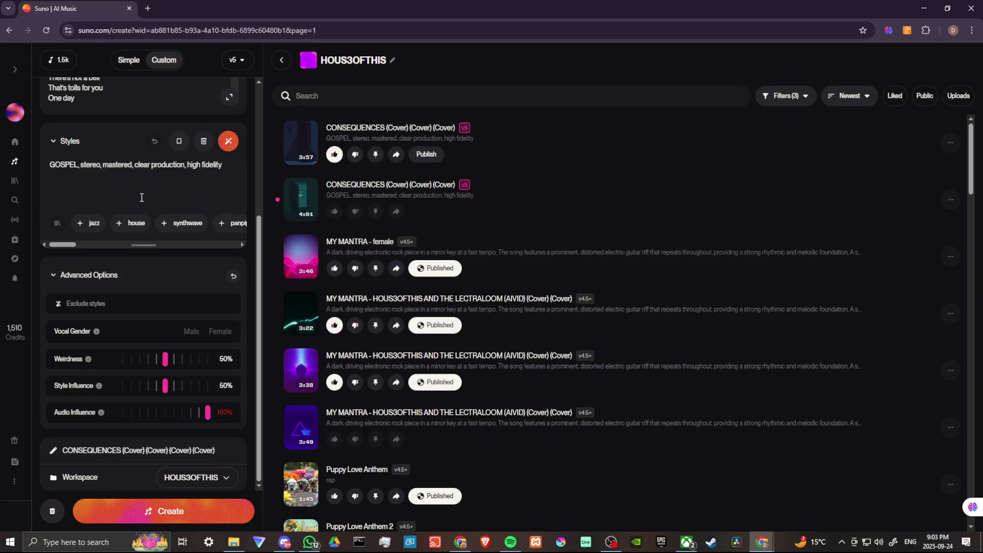
scroll(141, 198, up, 3)
scroll(187, 259, up, 5)
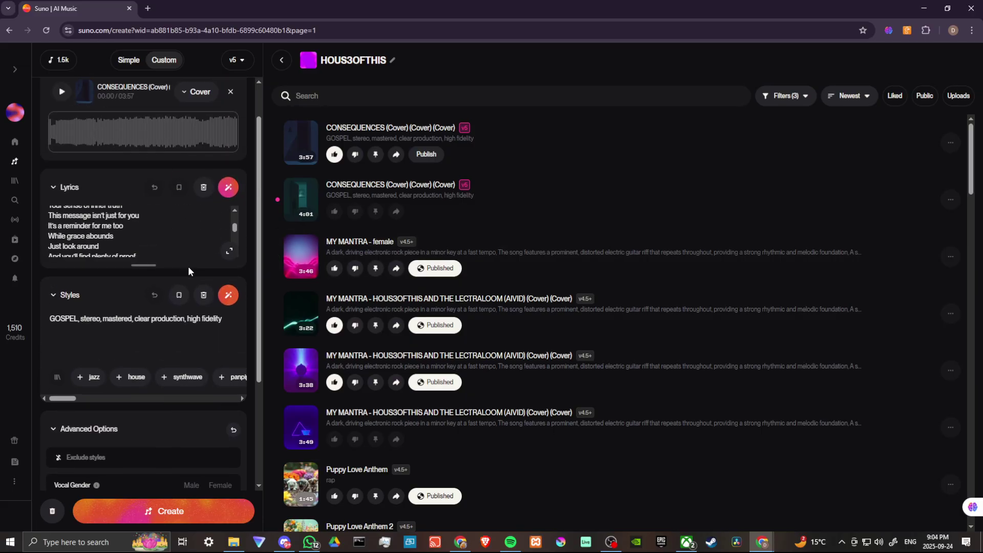
scroll(135, 210, down, 1)
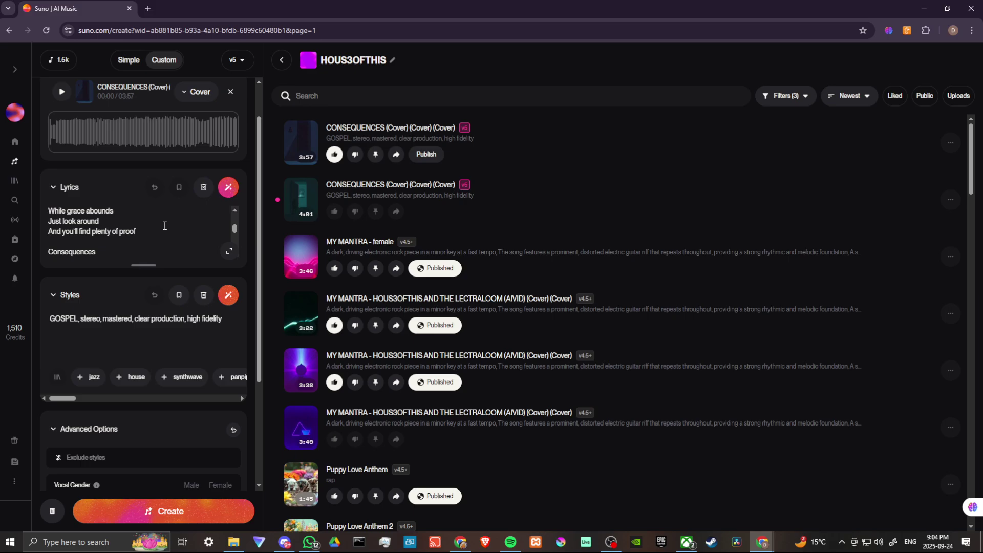
scroll(169, 222, down, 2)
scroll(169, 298, down, 2)
scroll(168, 299, down, 2)
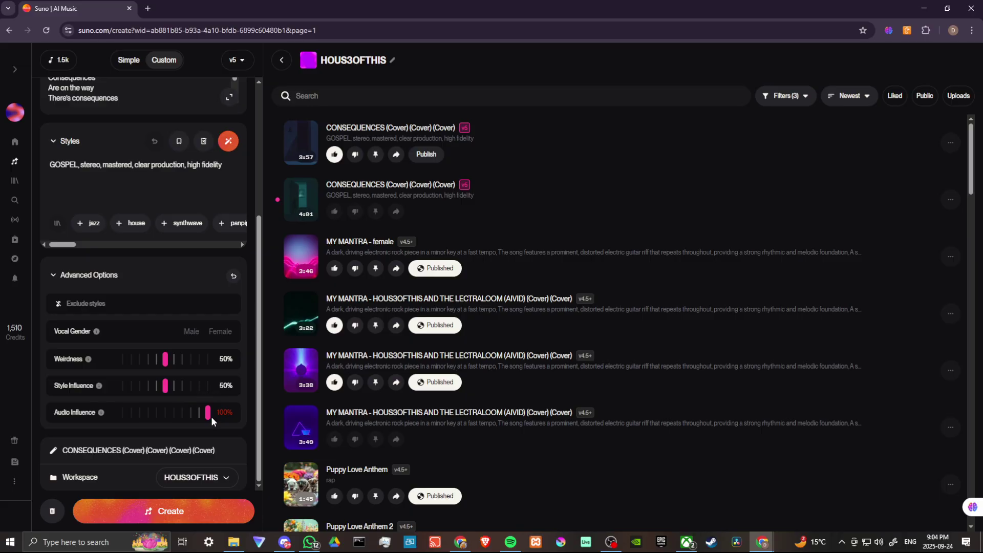
mouse_move(211, 415)
mouse_down()
mouse_move(132, 412)
mouse_move(208, 413)
mouse_up()
scroll(141, 134, up, 3)
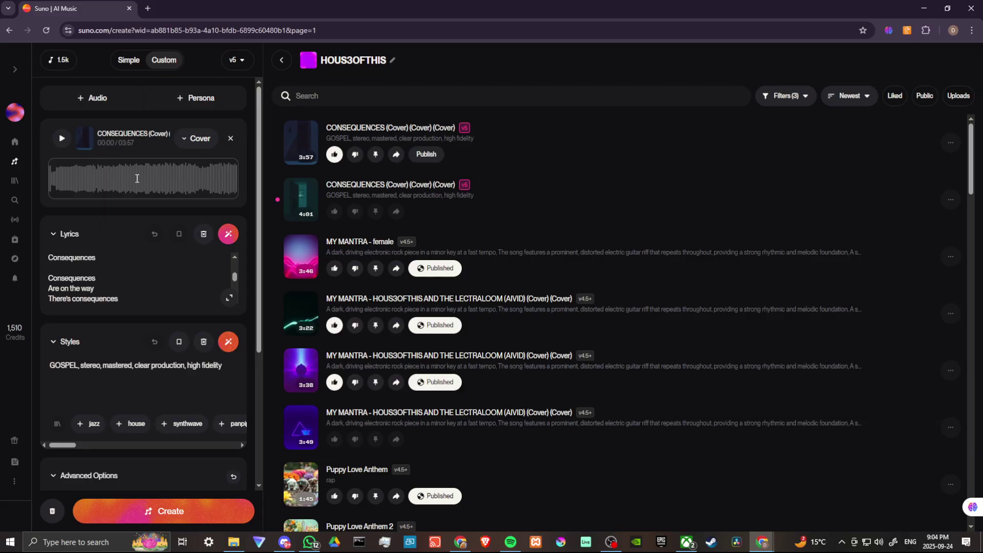
scroll(171, 292, down, 3)
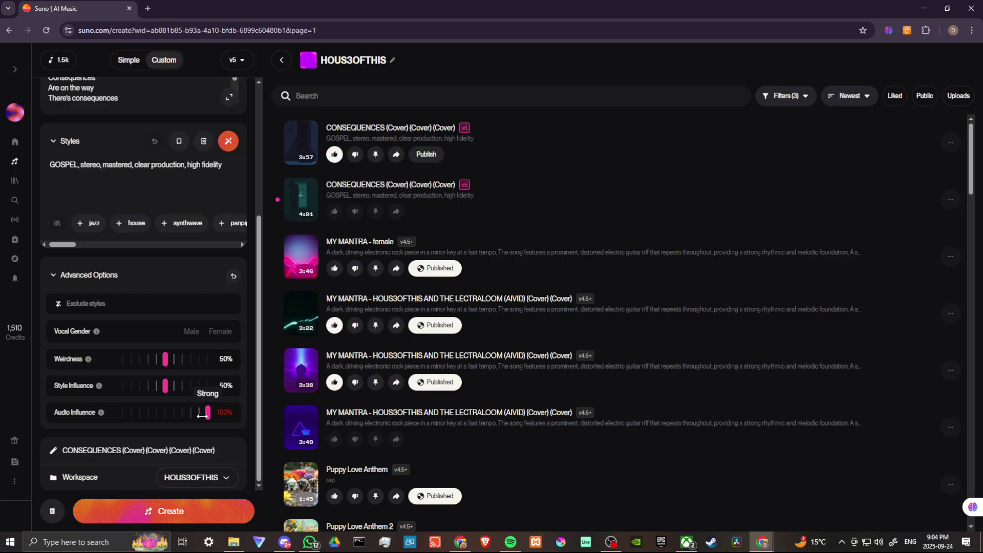
mouse_move(615, 142)
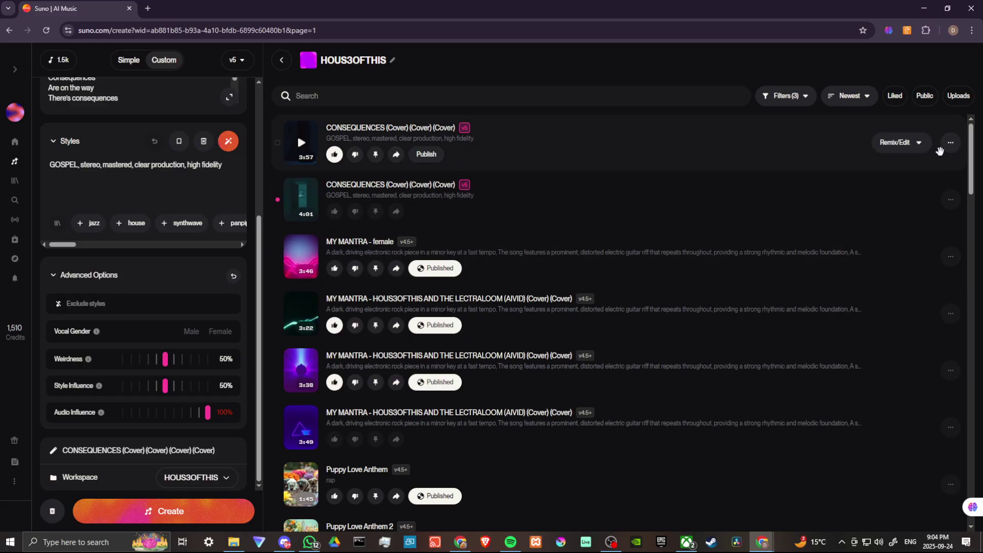
Open the top CONSEQUENCES cover in the editor from its Remix/Edit menu.
click(923, 153)
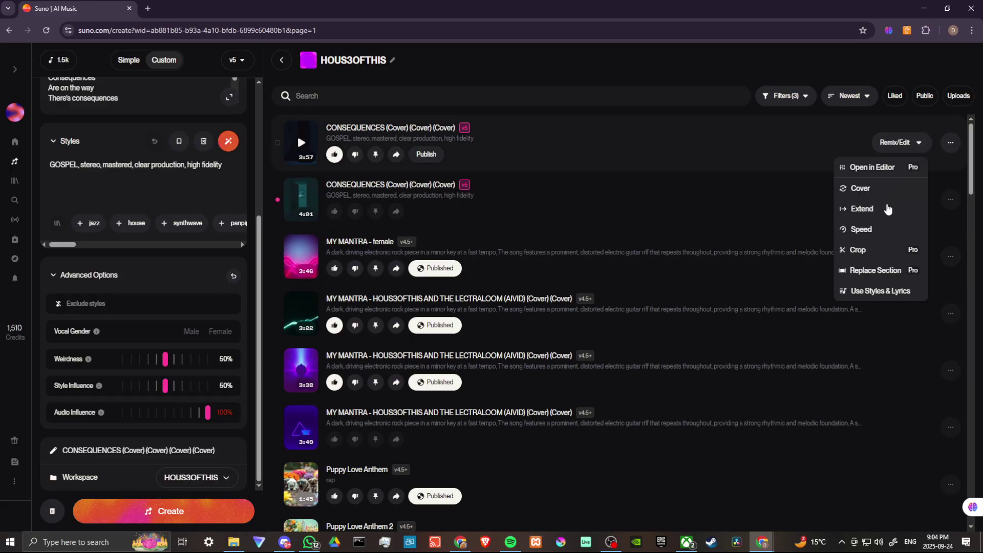
click(873, 270)
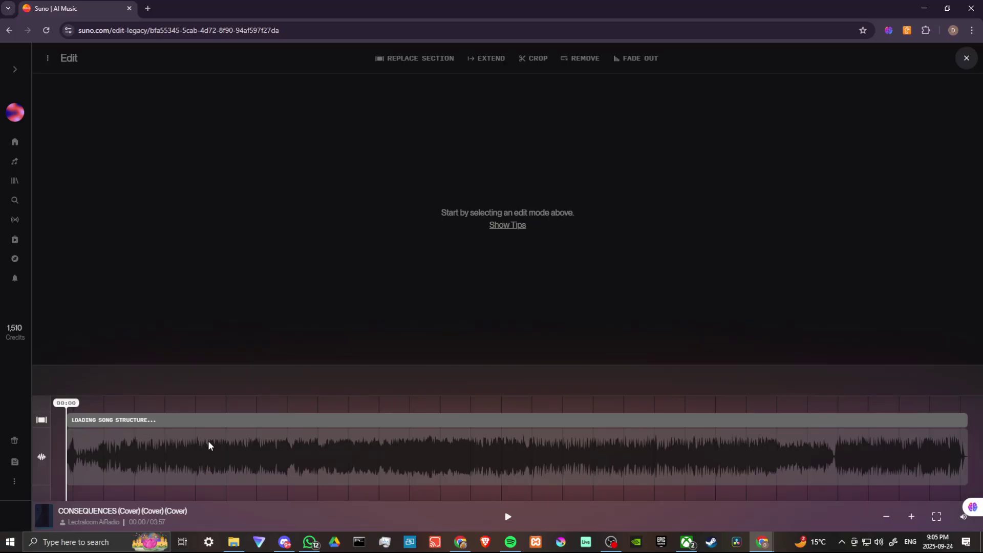
Switch the legacy editor to REPLACE SECTION mode.
click(402, 62)
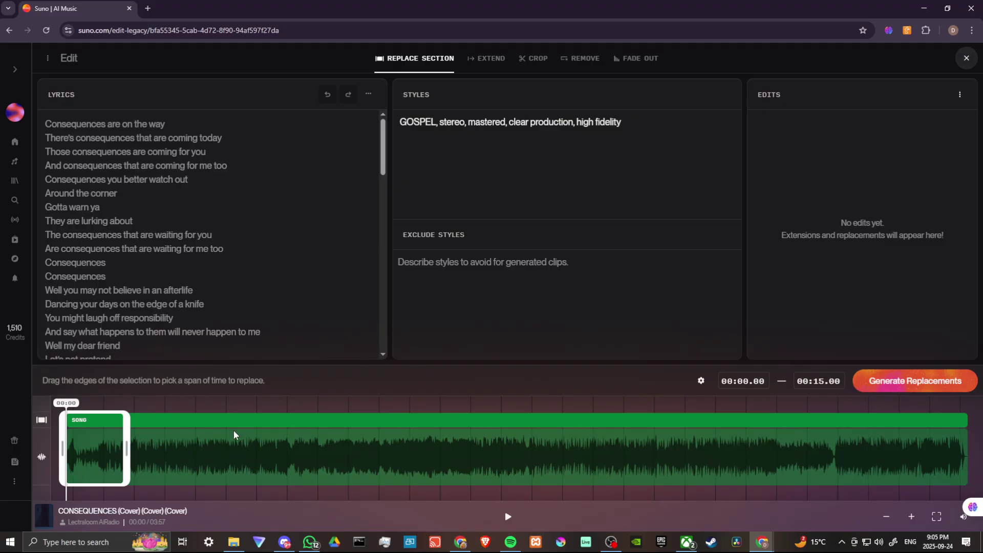
Set the replace span to 00:55.20–01:05.49, covering the afterlife and knife lines.
click(101, 445)
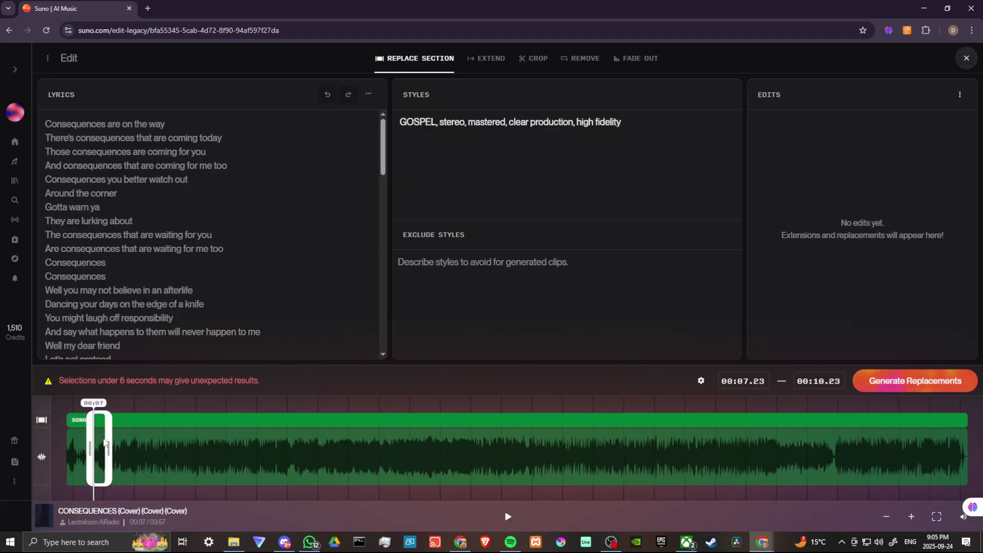
drag(106, 444, 312, 446)
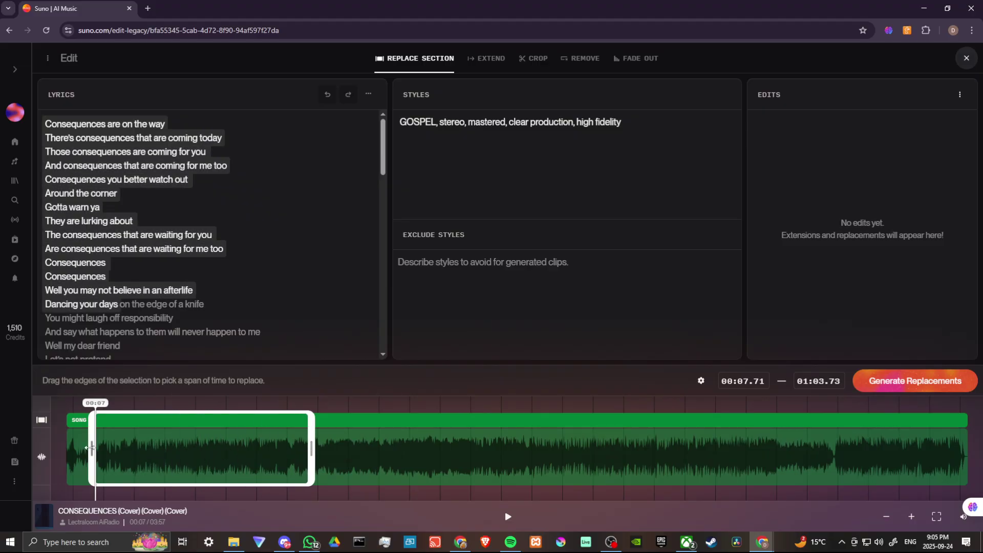
drag(90, 447, 279, 462)
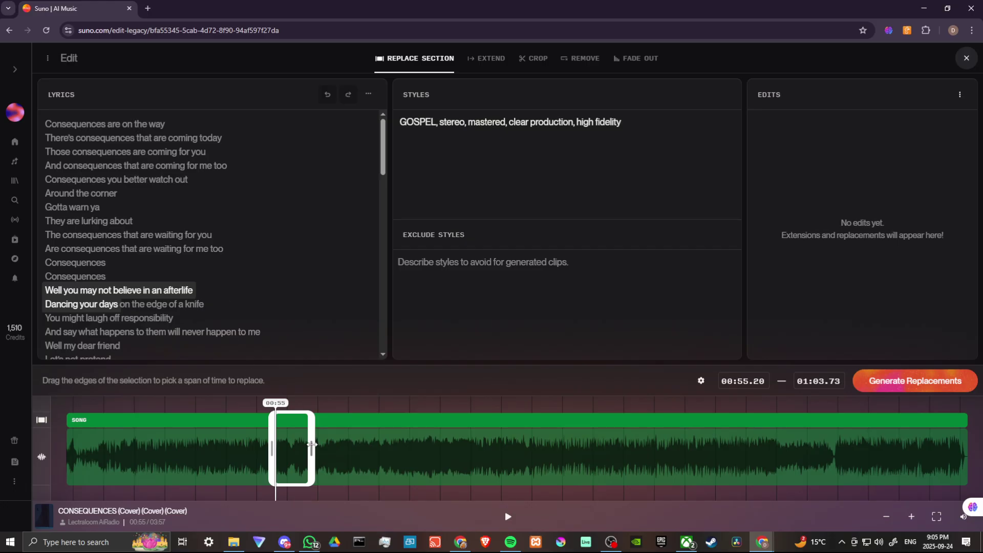
drag(312, 444, 315, 444)
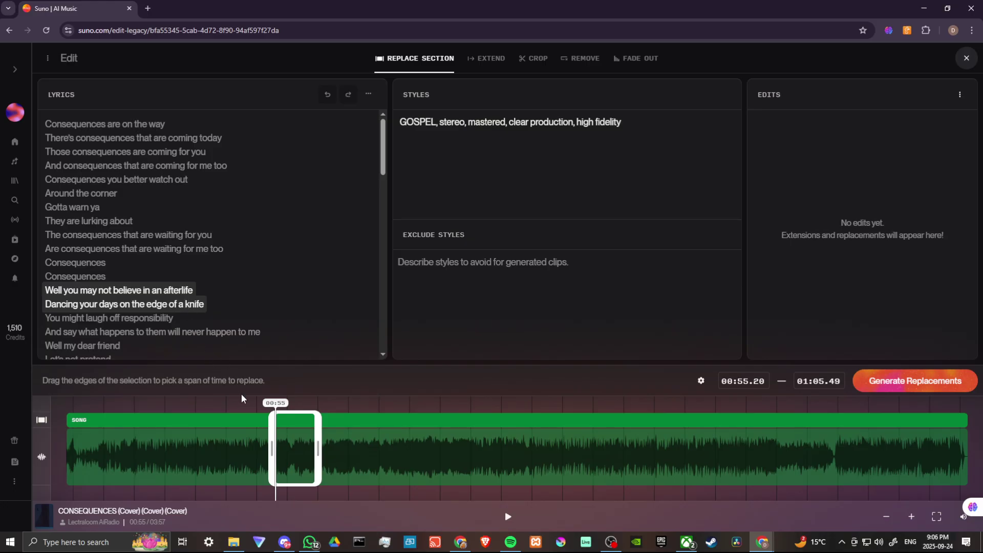
drag(273, 447, 291, 448)
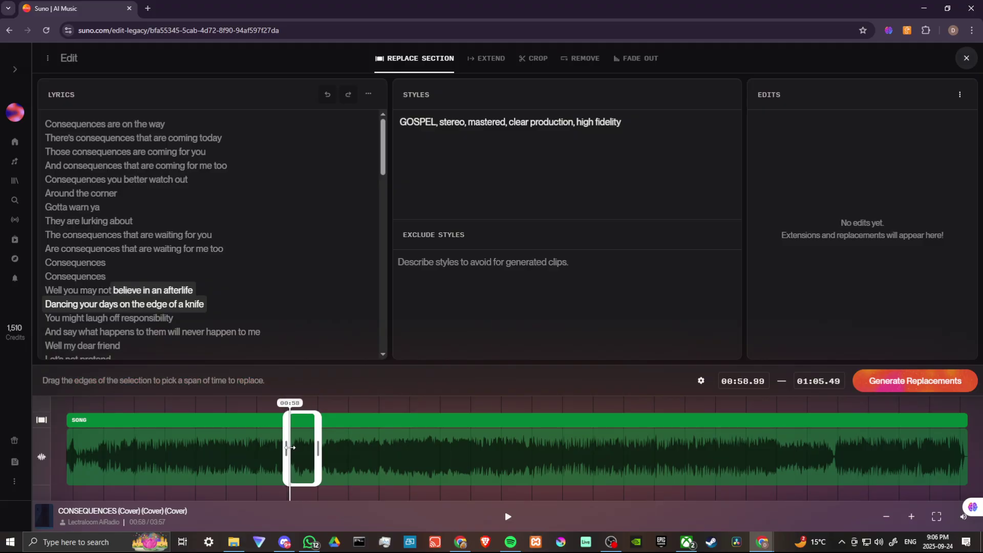
drag(292, 447, 294, 447)
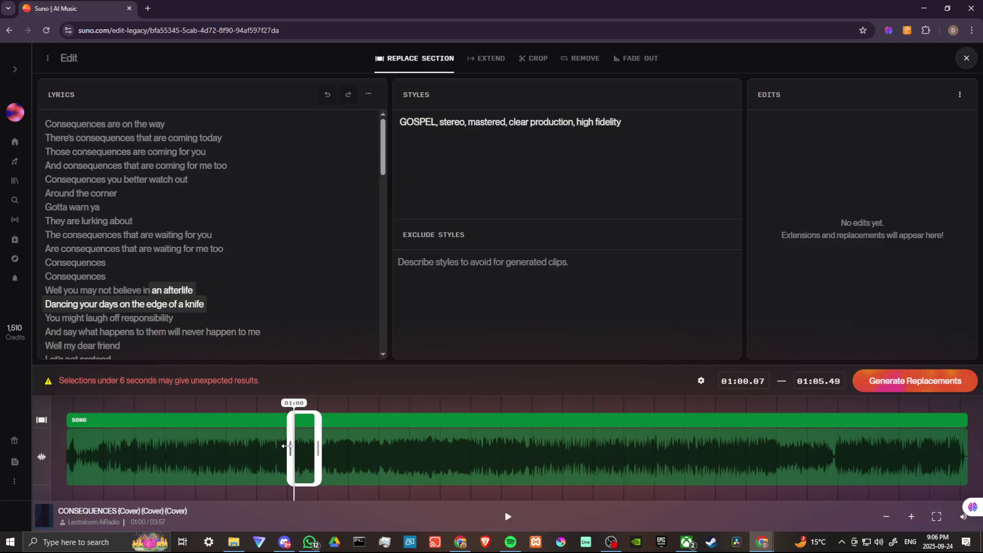
drag(289, 446, 277, 444)
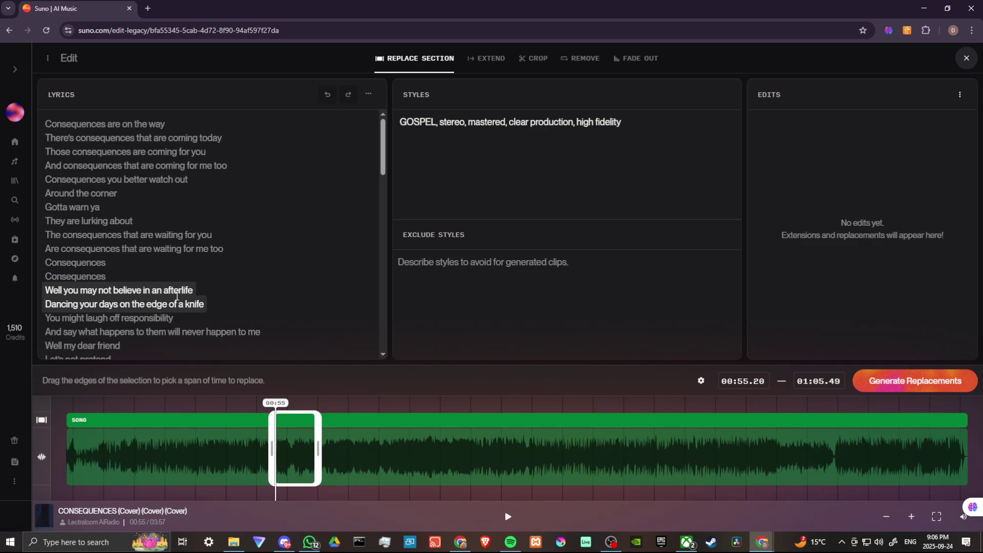
click(208, 304)
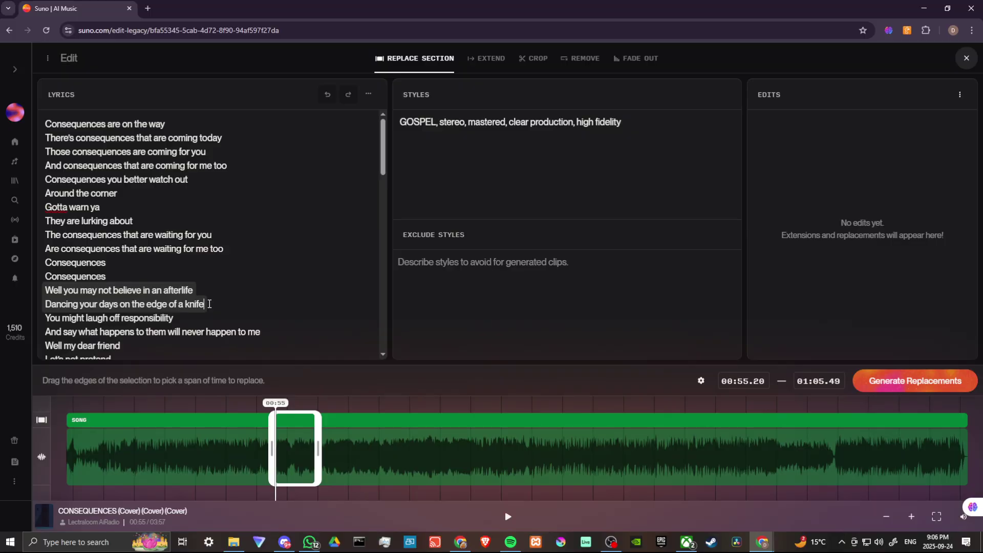
key(BackSpace)
key(BackSpace)
key(BackSpace)
key(BackSpace)
key(BackSpace)
text(kn)
text(ife)
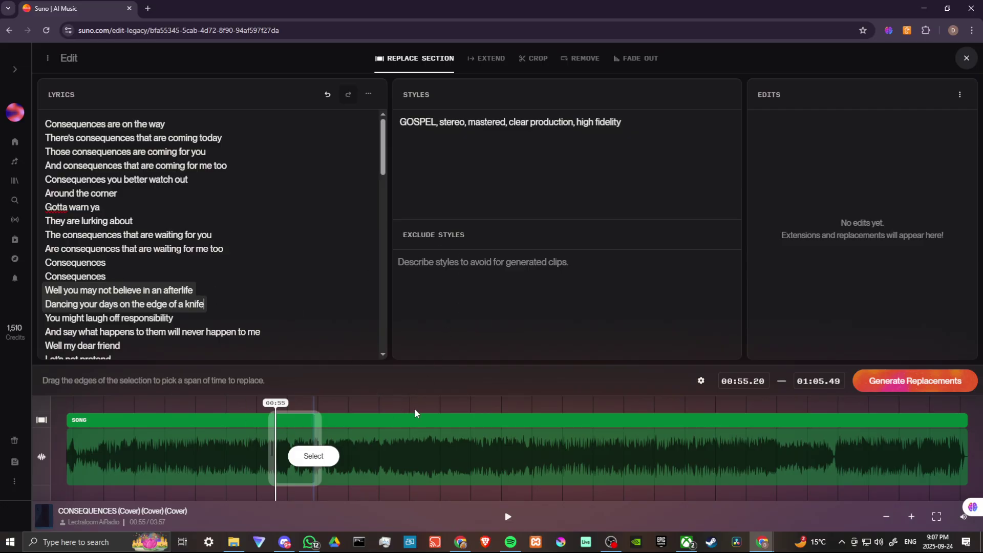
Generate Replacement #1 and #2 for the 55s–01:05 span.
mouse_move(914, 381)
click(903, 384)
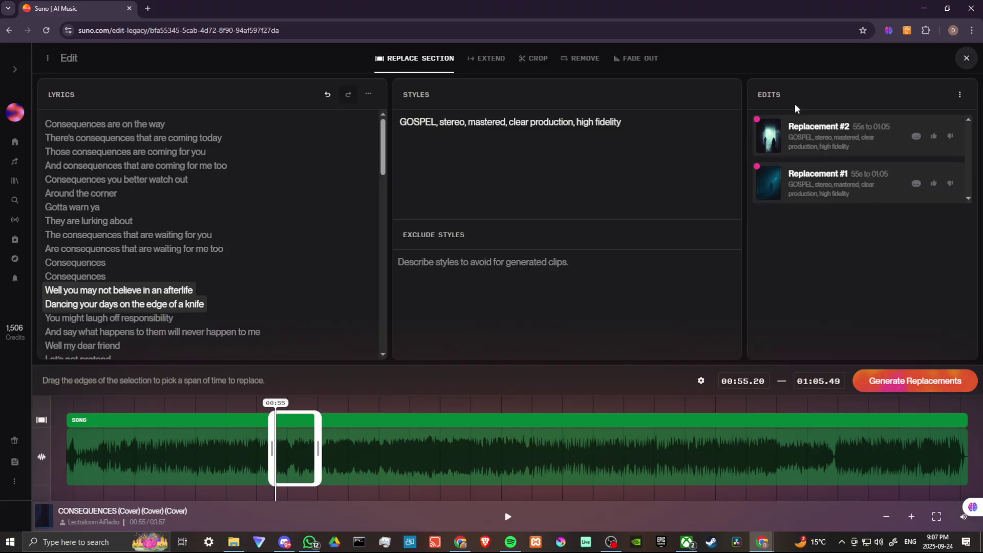
Preview Replacement #2 twice, then Replacement #1, and pause playback.
click(768, 139)
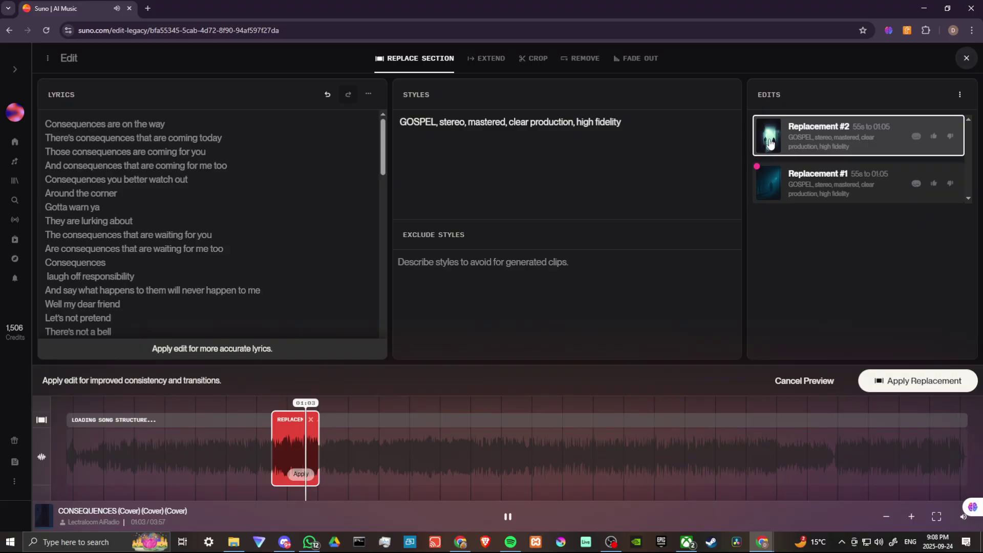
click(770, 144)
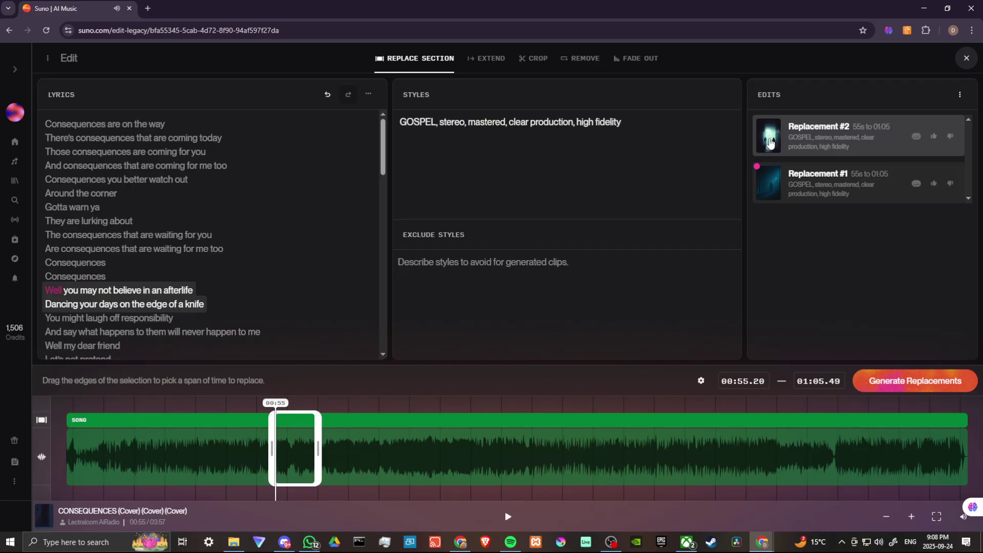
click(771, 144)
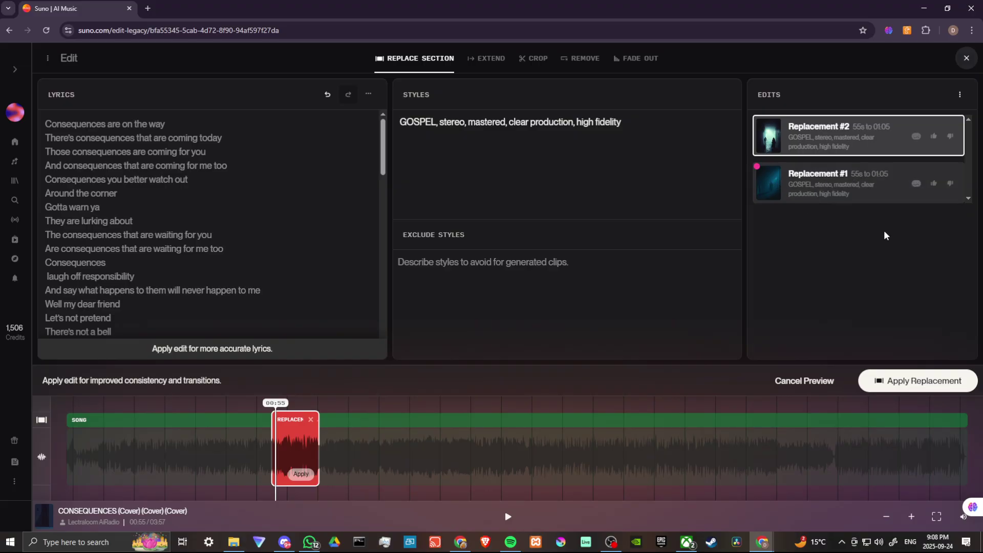
click(851, 191)
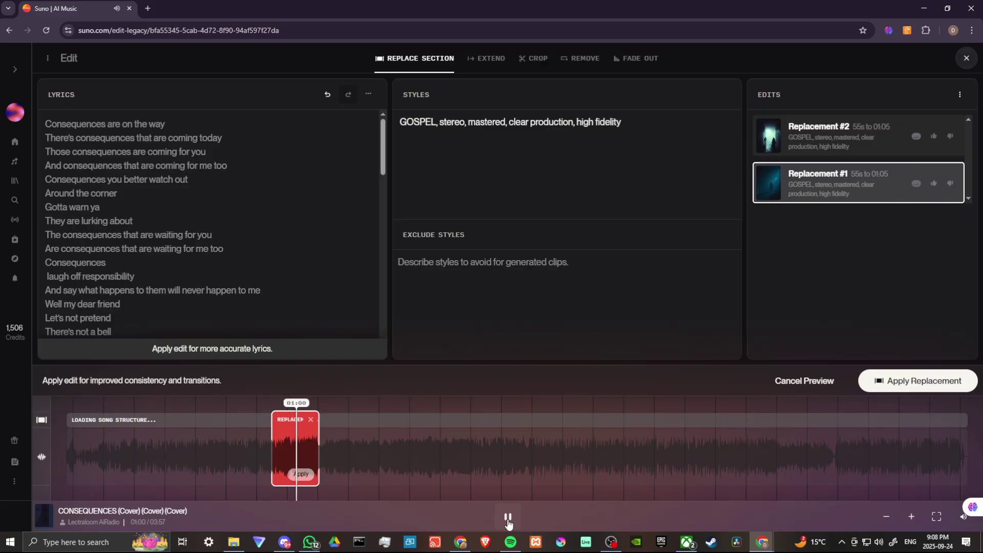
click(508, 524)
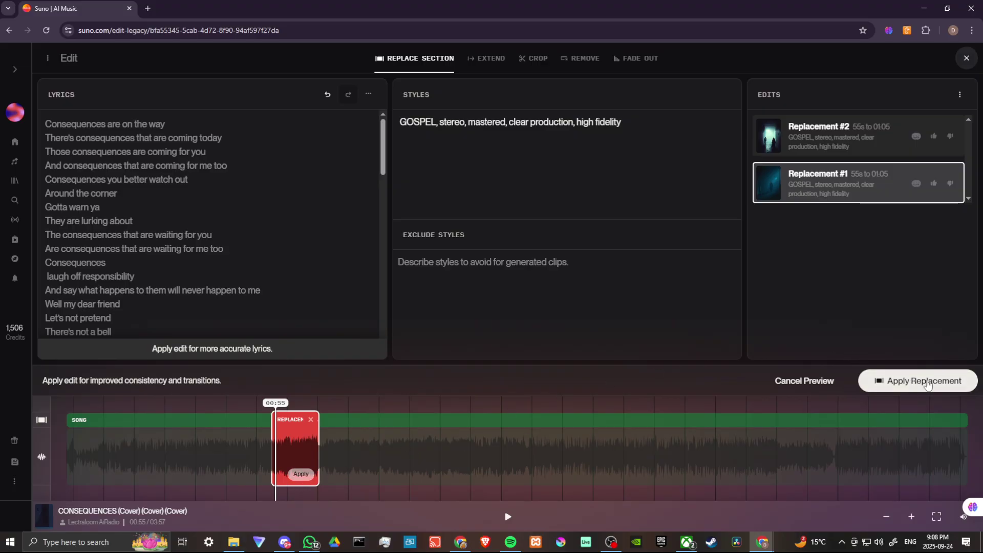
Apply Replacement #1 to the song.
click(927, 382)
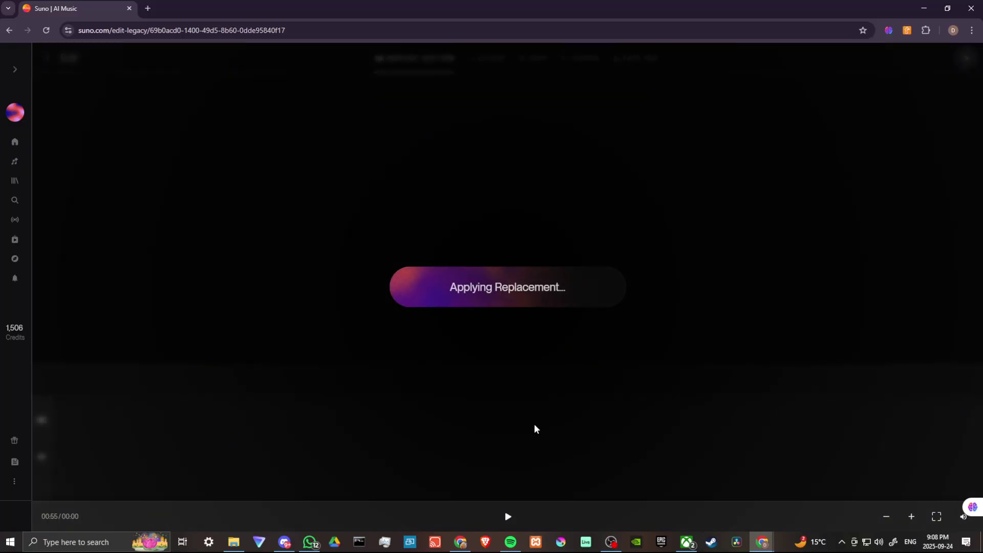